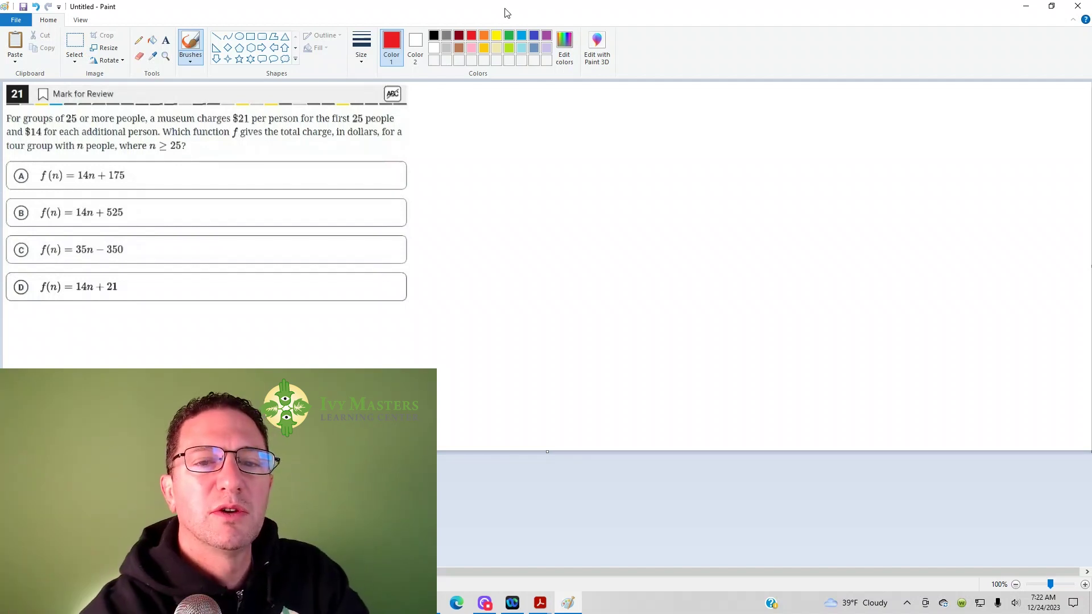
Write n > 26 in red, underline the $21 and $14 rates, and start writing 21 below.
mouse_move(493, 126)
mouse_down()
mouse_move(506, 106)
mouse_move(511, 126)
mouse_move(523, 120)
mouse_up()
mouse_move(544, 108)
mouse_down()
mouse_move(556, 103)
mouse_move(569, 119)
mouse_up()
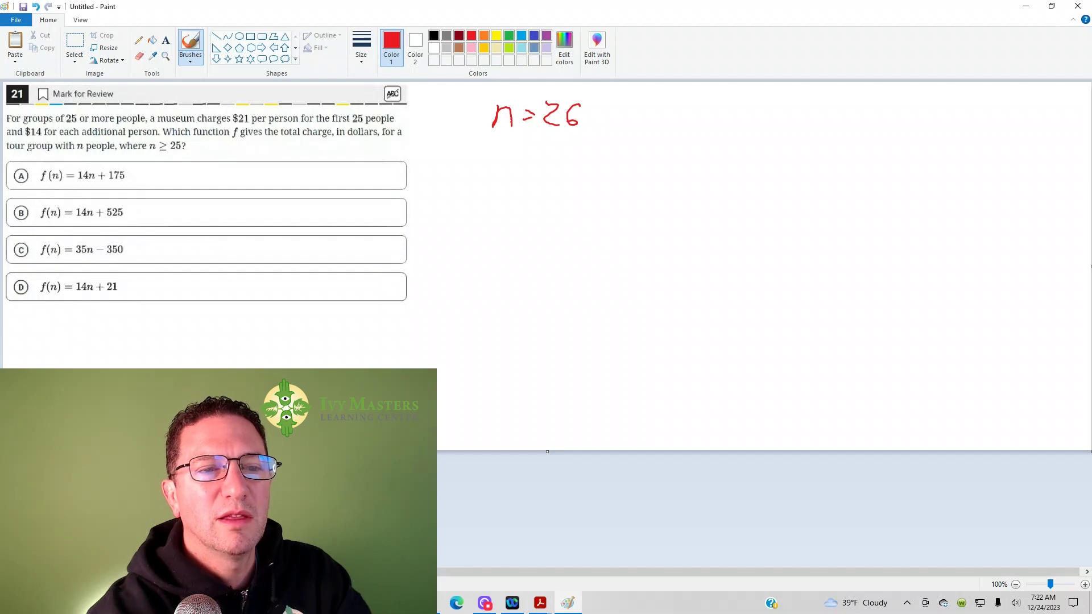
mouse_move(234, 130)
mouse_down()
mouse_move(243, 120)
mouse_move(403, 125)
mouse_up()
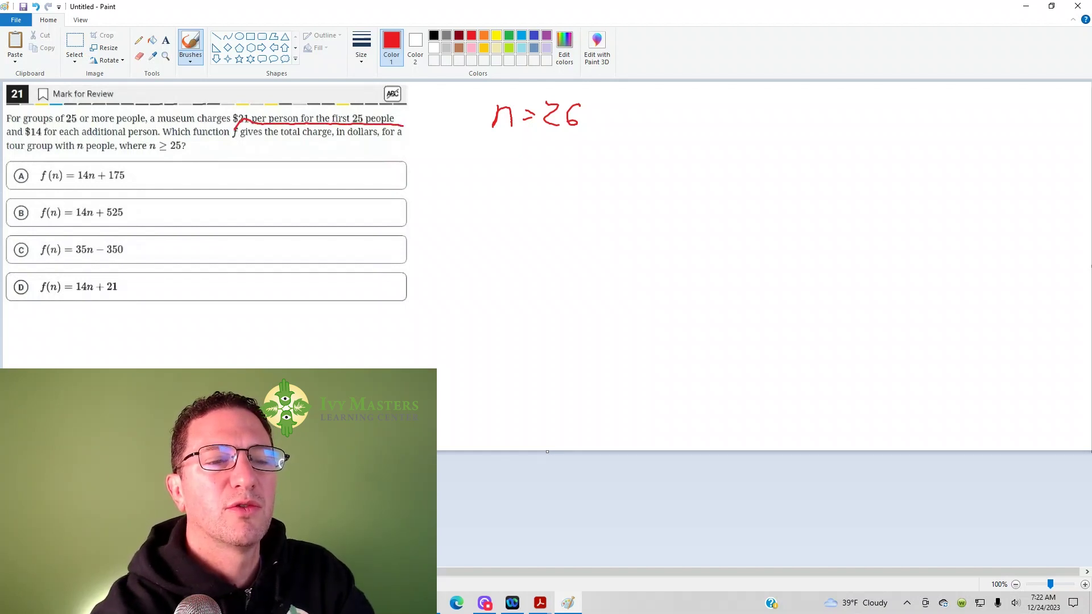
mouse_move(500, 149)
mouse_down()
mouse_move(505, 168)
mouse_move(559, 165)
mouse_up()
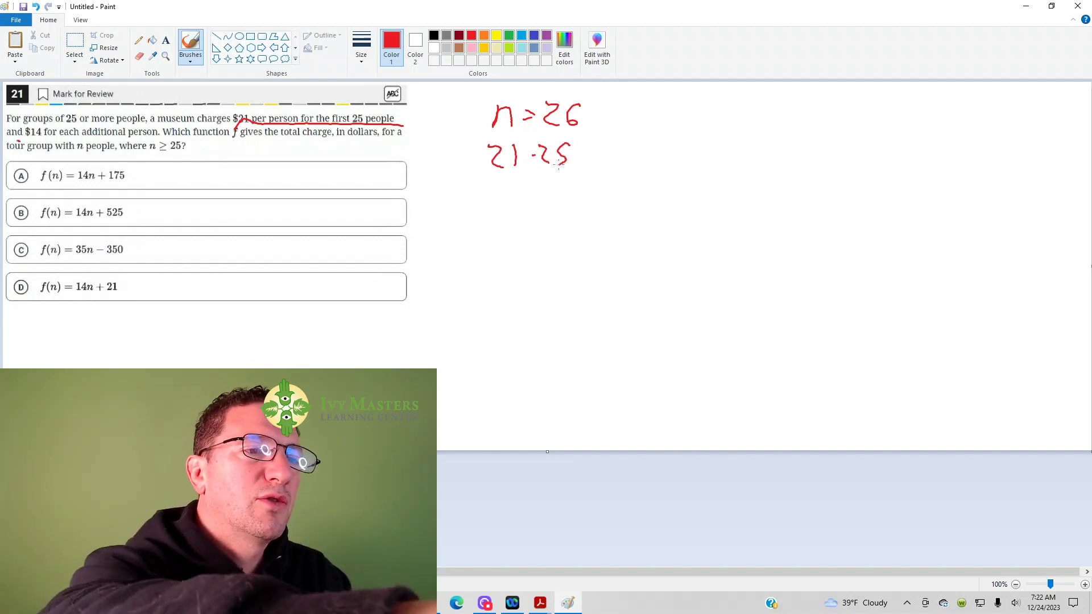
drag(17, 141, 162, 133)
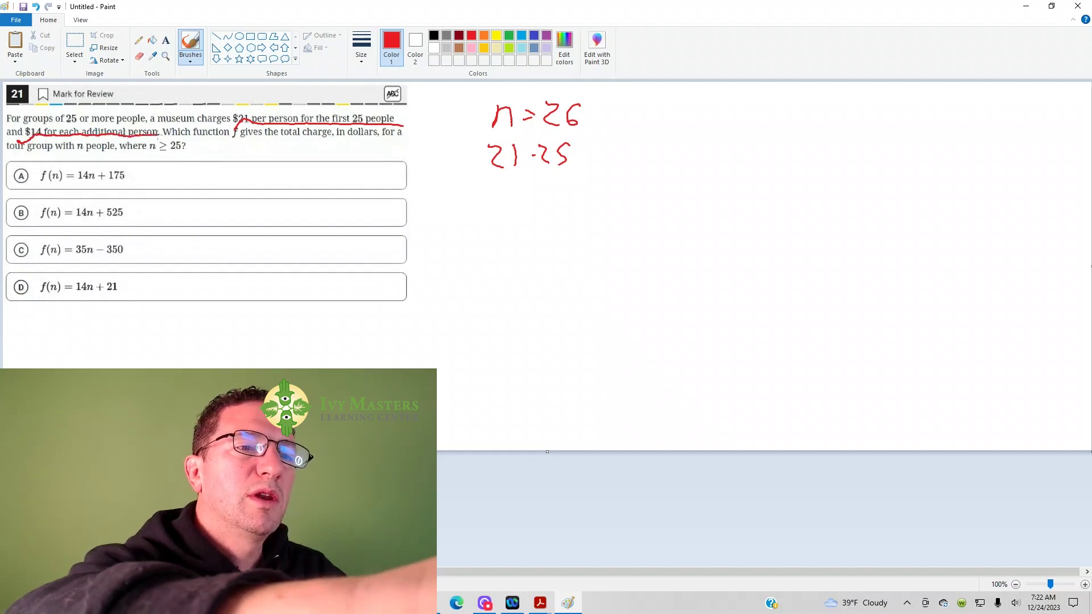
Complete 21·25 + 14 = 539 beside the question and begin circling n > 26.
mouse_move(591, 144)
mouse_down()
mouse_move(592, 161)
mouse_move(631, 153)
mouse_up()
drag(632, 142, 634, 158)
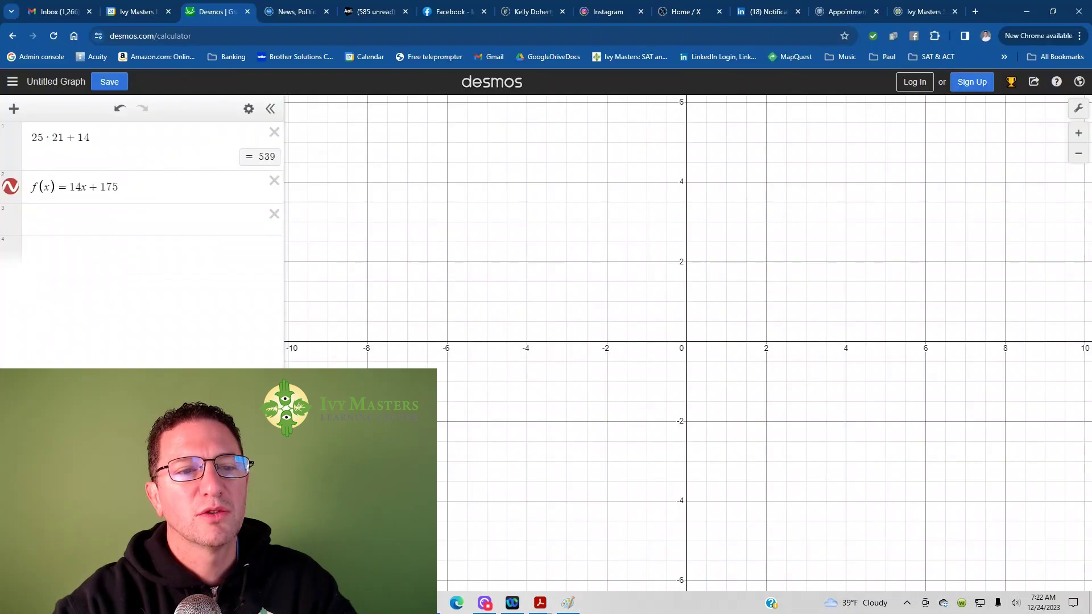
key(alt+Tab)
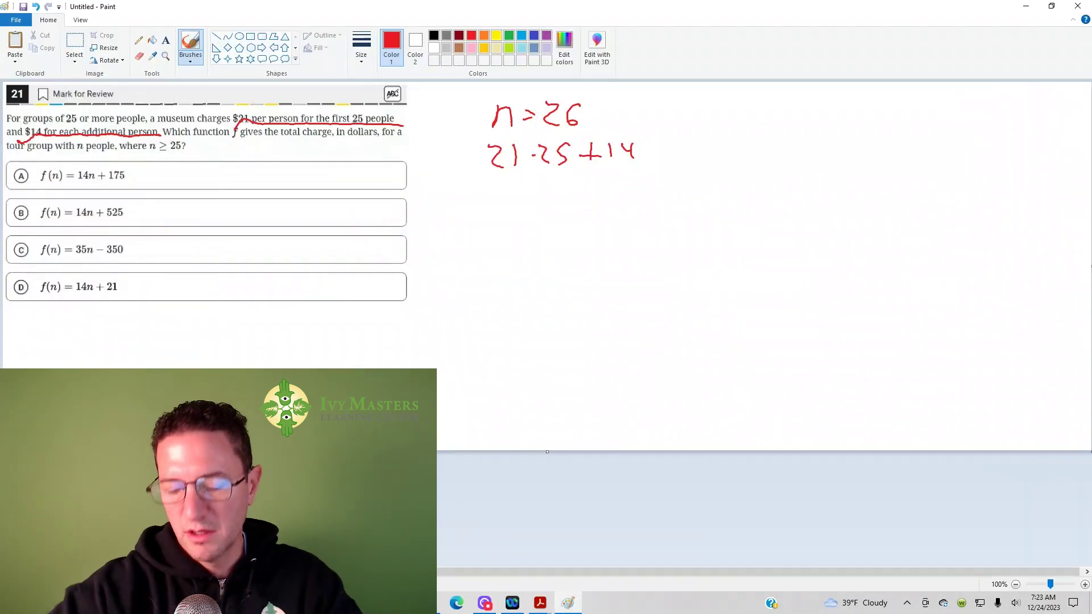
drag(648, 140, 662, 140)
mouse_move(647, 149)
mouse_down()
mouse_move(677, 151)
mouse_move(699, 135)
mouse_move(721, 151)
mouse_up()
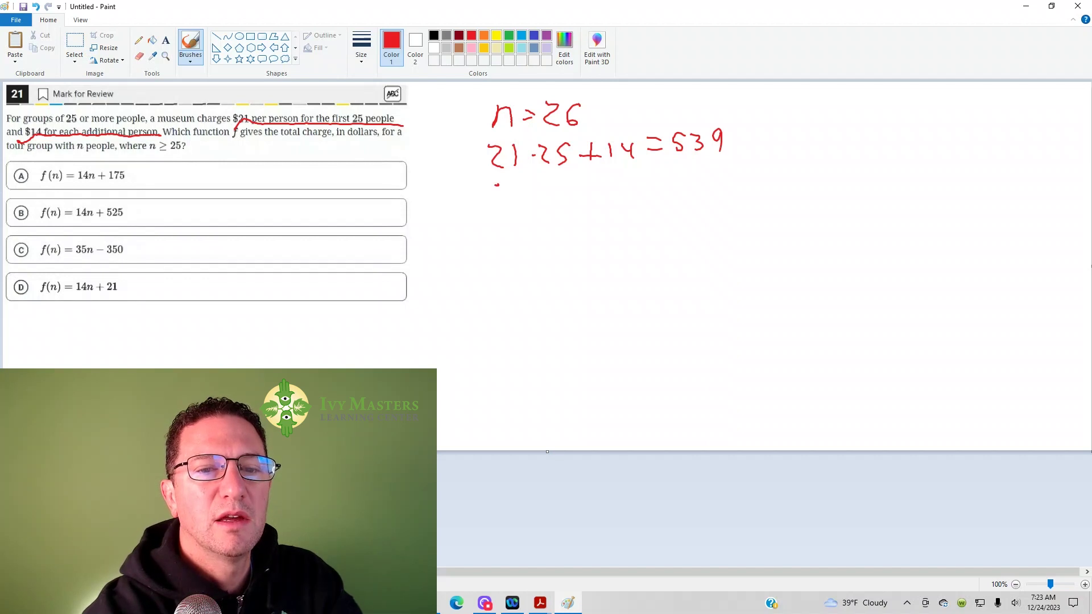
mouse_move(572, 101)
mouse_down()
mouse_move(497, 93)
mouse_move(560, 136)
mouse_move(646, 126)
mouse_move(749, 142)
mouse_move(543, 98)
mouse_up()
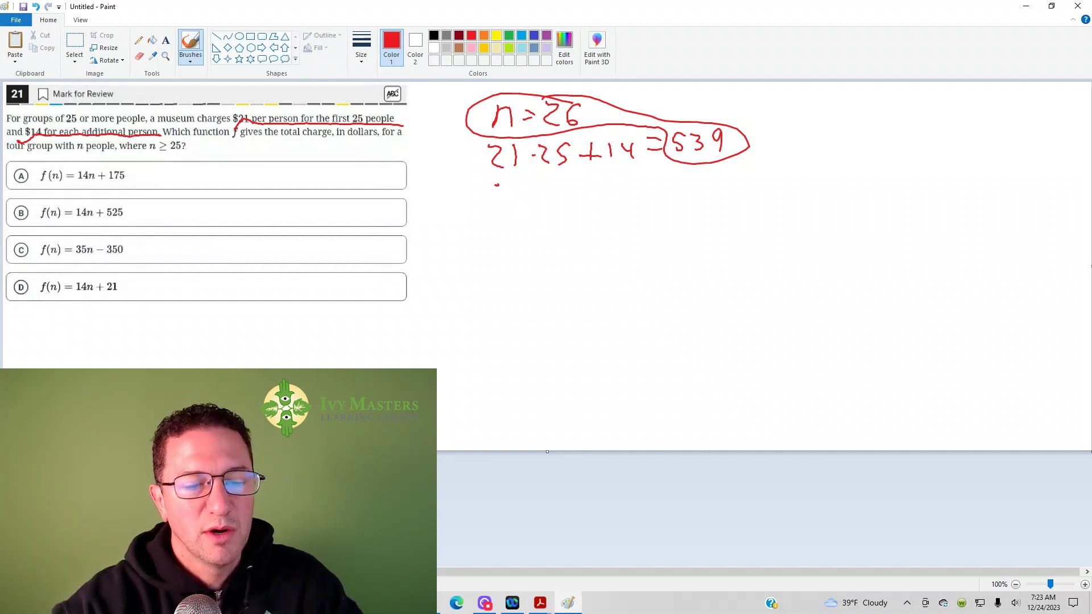
Switch from Paint back to the Desmos calculator window.
key(alt+Tab)
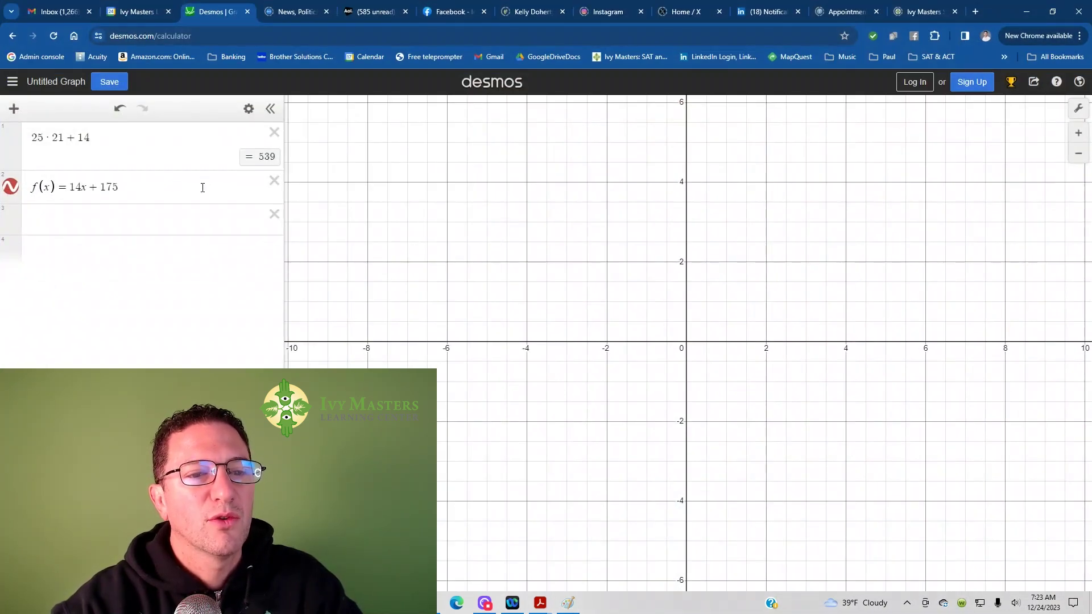
Zoom the Desmos graph out to about ±1200 so the f(x)=14x+175 line appears.
click(1078, 159)
click(1079, 159)
click(1078, 159)
click(1079, 159)
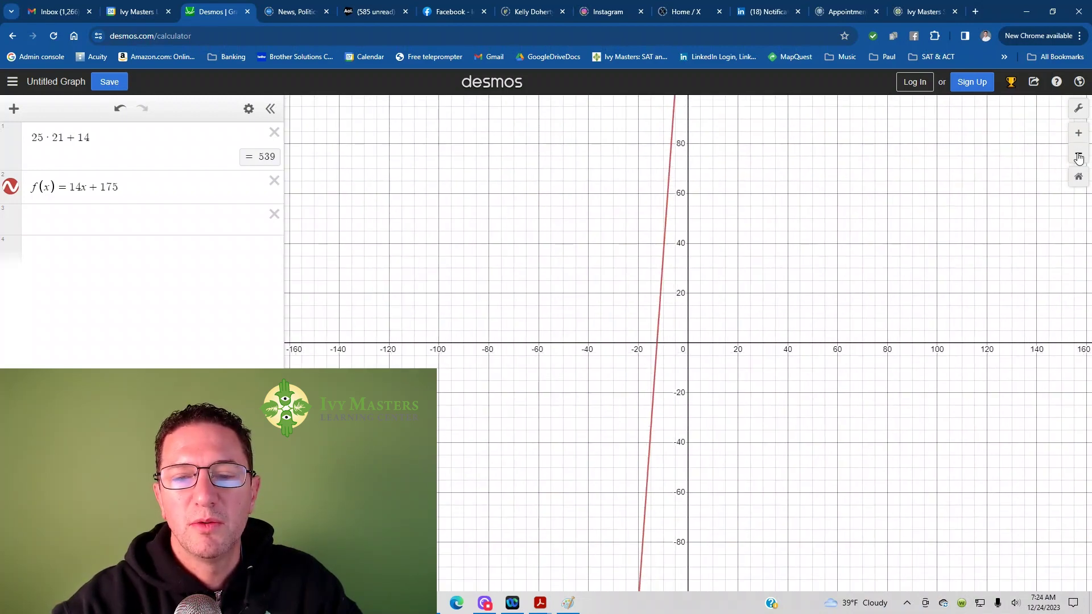
click(1079, 158)
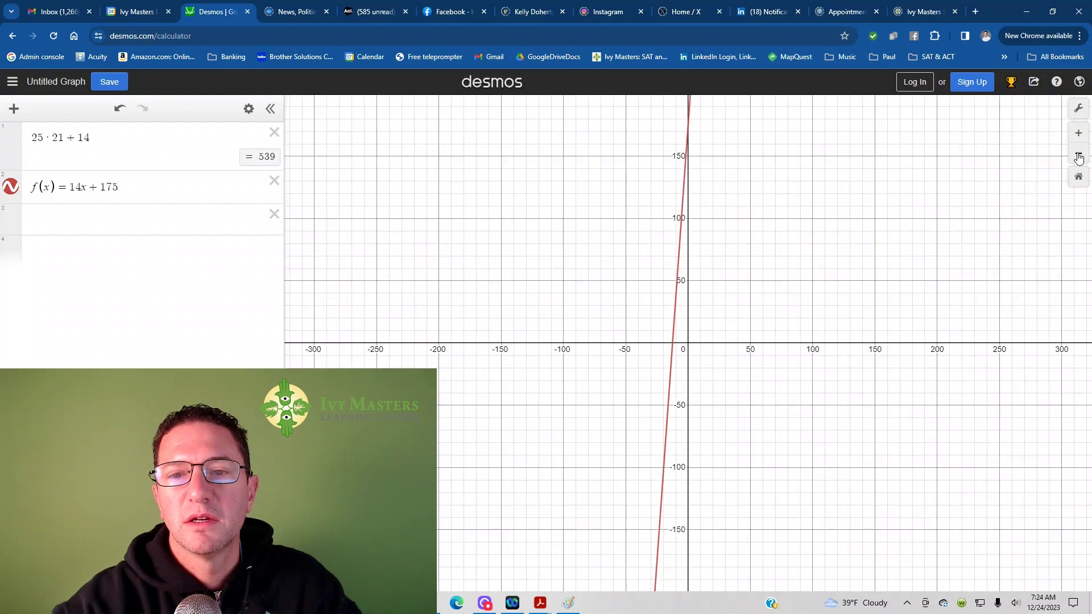
click(1078, 158)
click(1078, 159)
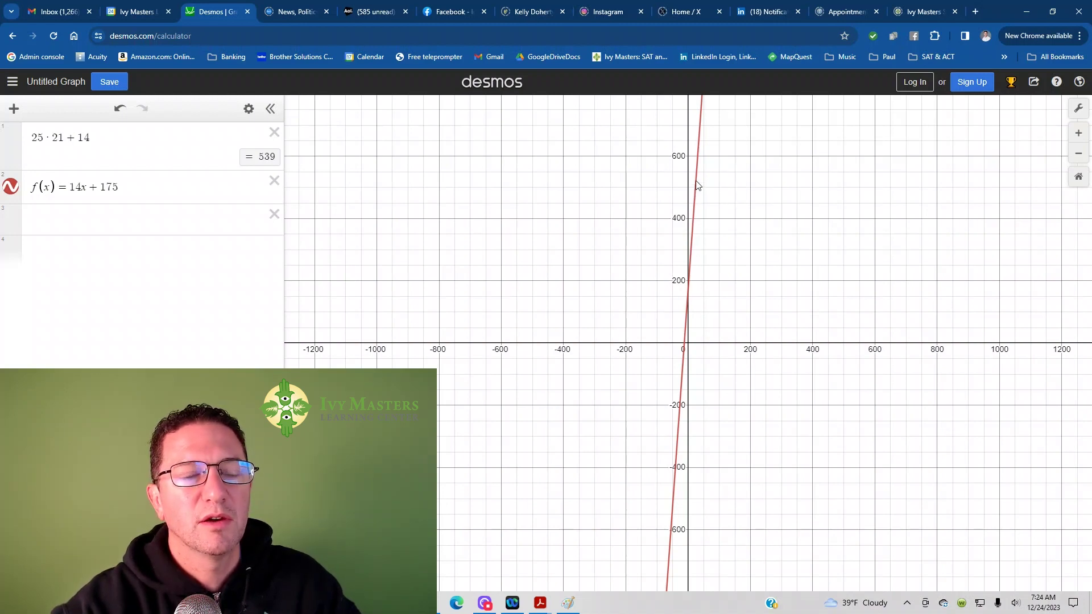
Minimize Chrome to check the Paint notes, then restore Desmos and edit f(x)=14x+175.
click(484, 603)
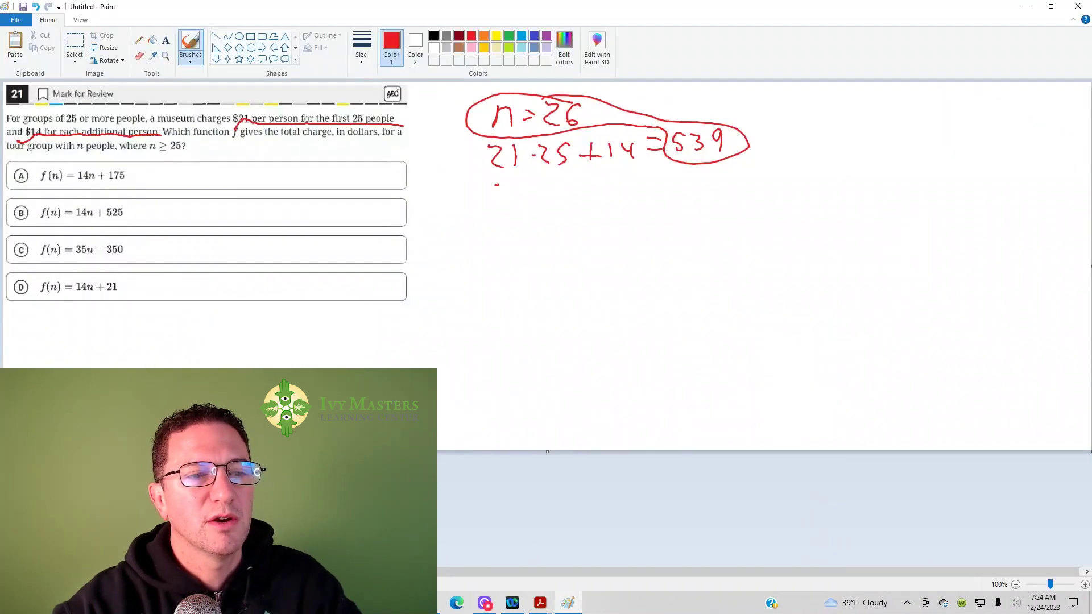
key(alt+Tab)
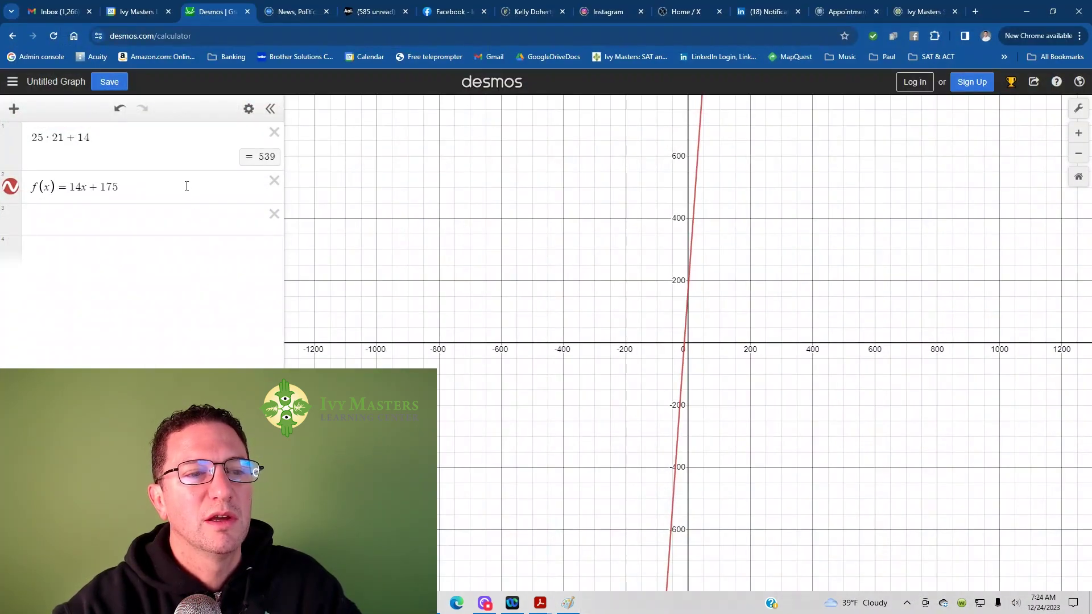
click(185, 185)
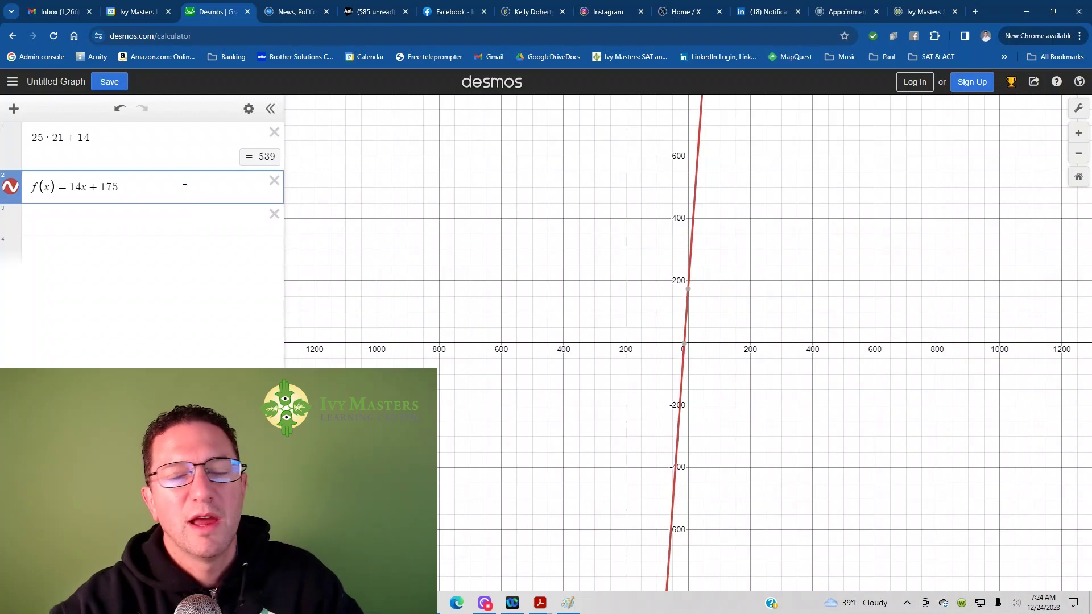
Duplicate the 25·21+14 expression in the Desmos list.
click(249, 110)
click(243, 138)
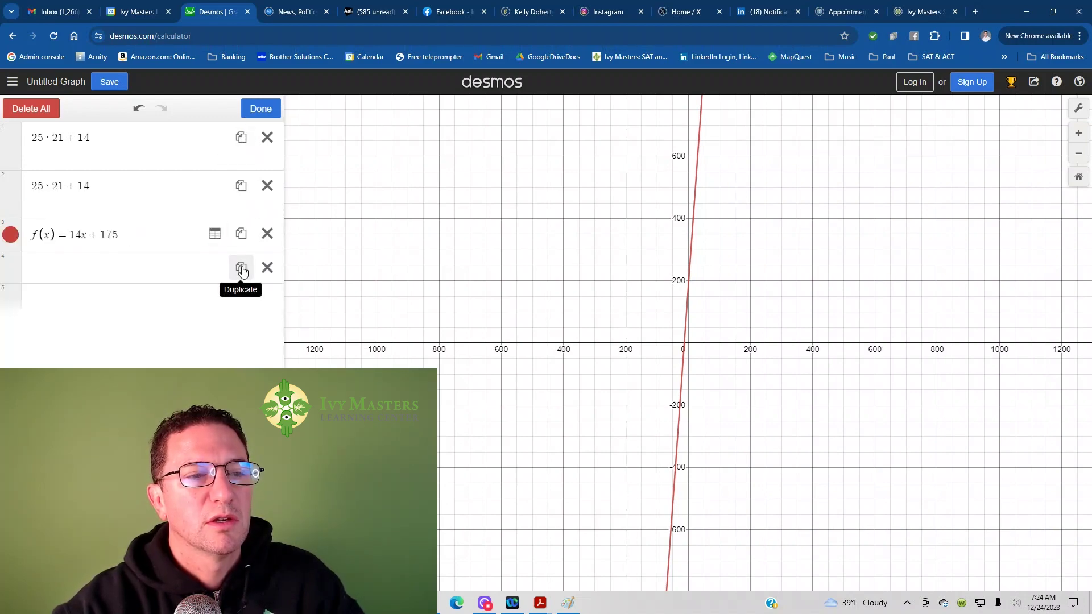
click(181, 243)
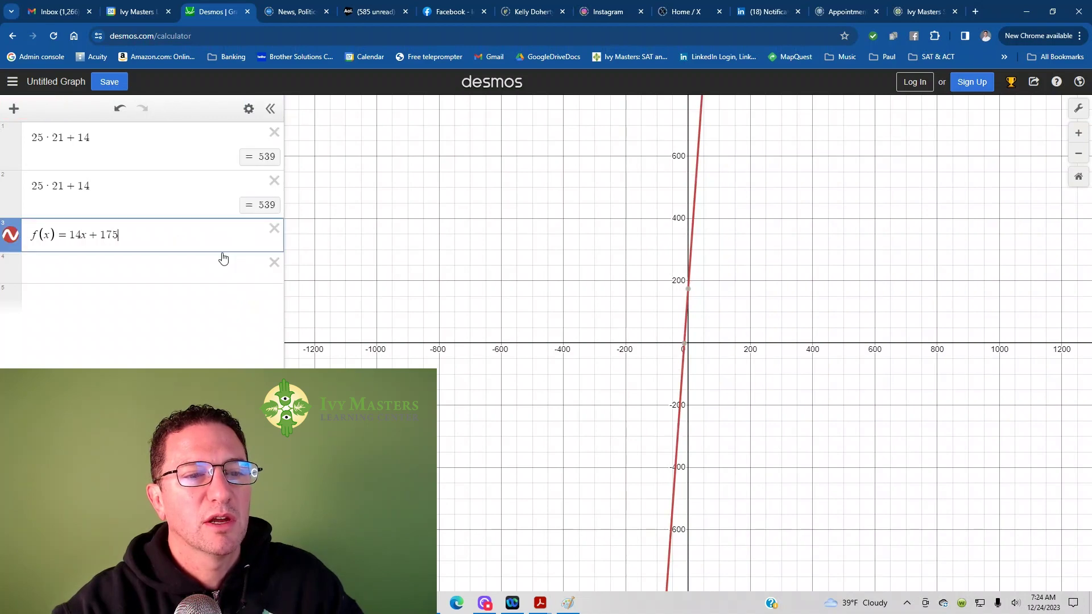
Duplicate f(x)=14x+175 and change the copy's constant to 525.
click(246, 109)
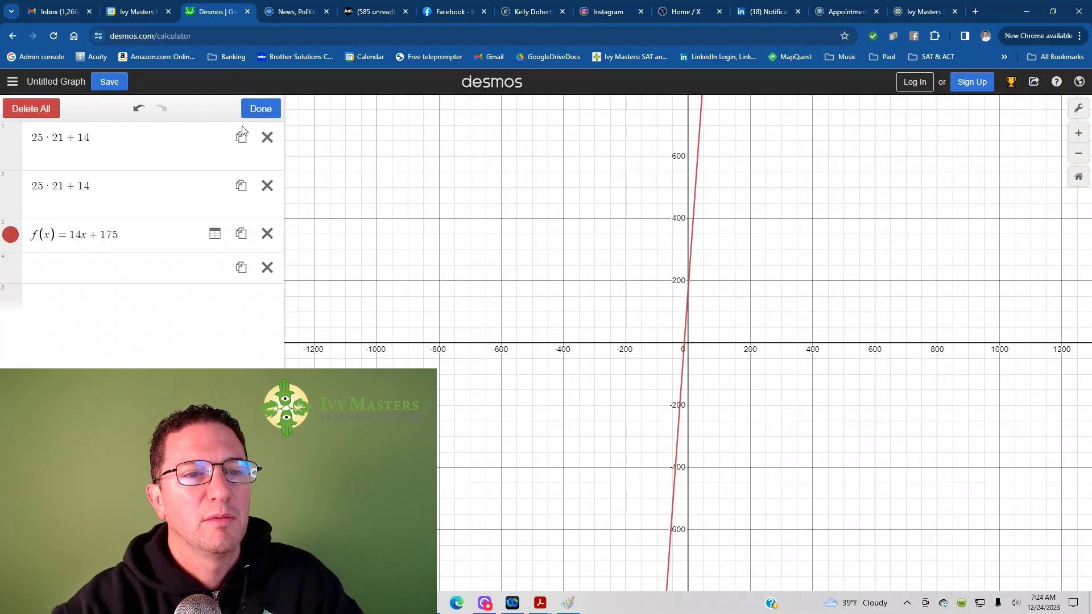
click(241, 233)
click(139, 266)
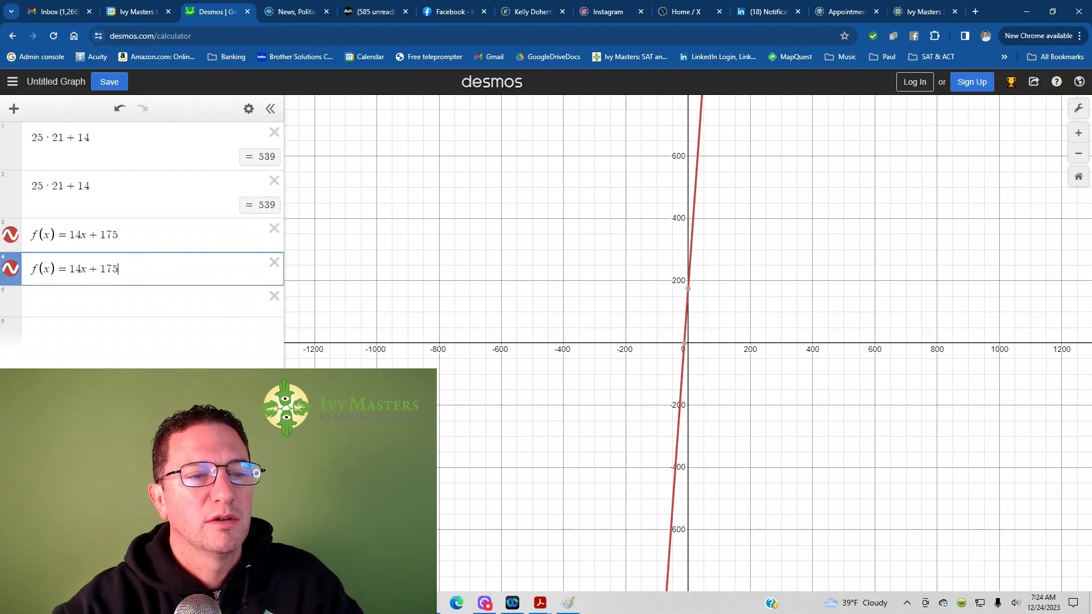
key(shift+Left)
key(shift+Left)
shift+click(101, 267)
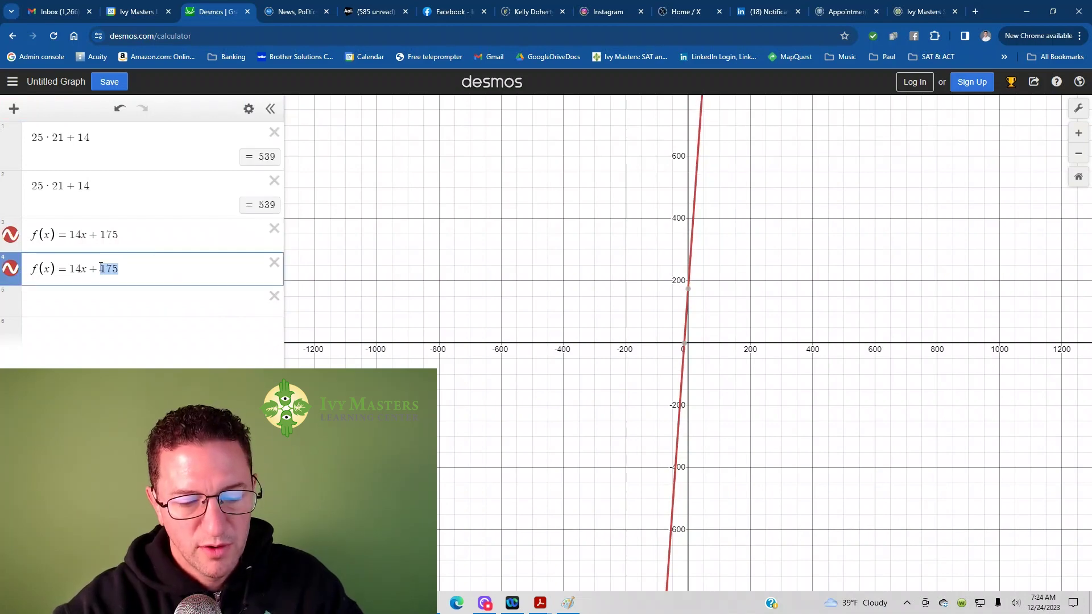
text(52)
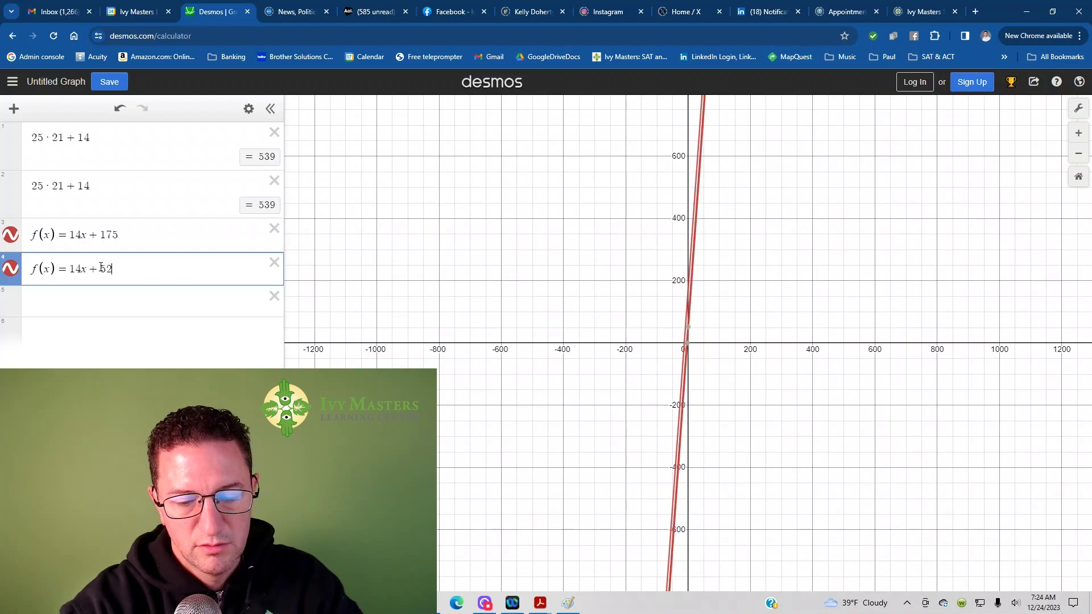
text(5)
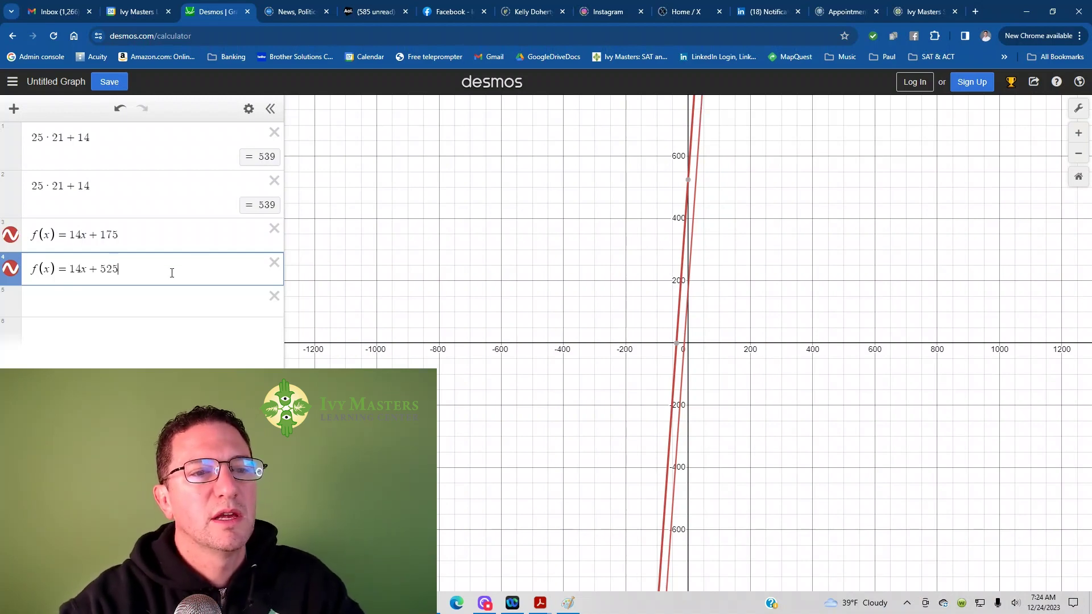
Duplicate f(x)=14x+525 and select the 525 in the new copy.
click(250, 116)
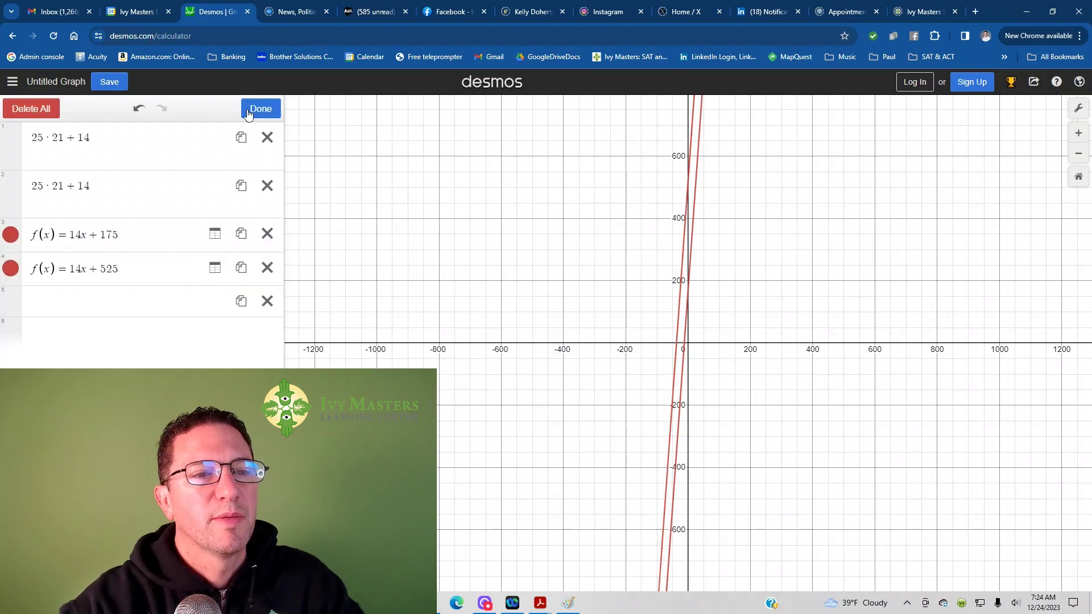
click(241, 268)
drag(120, 302, 100, 302)
Change the copy to f(x)=14x+21 and color its line blue.
text(21)
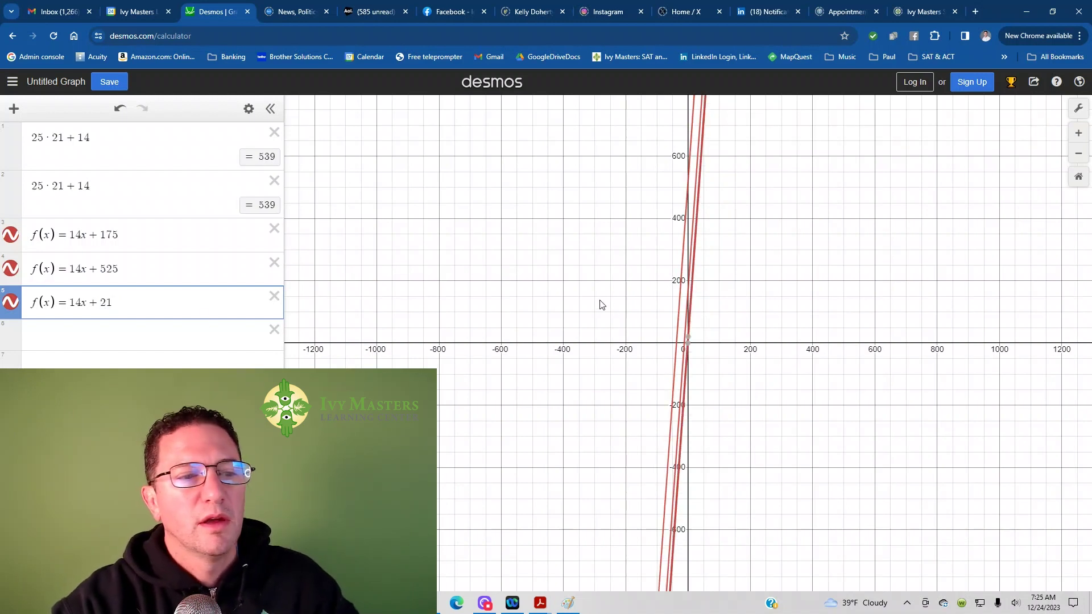
click(16, 307)
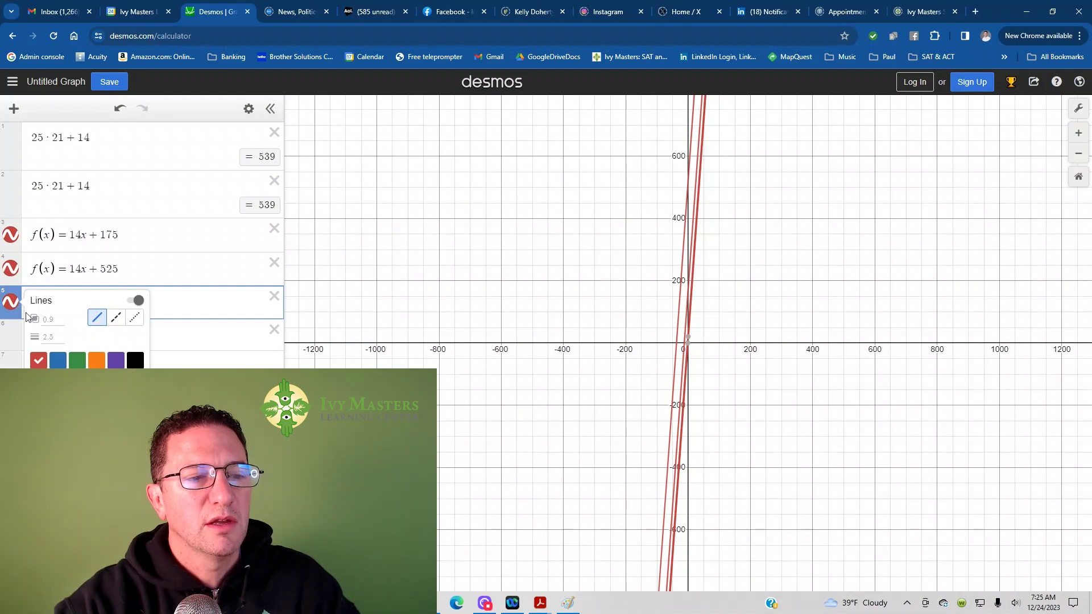
click(56, 362)
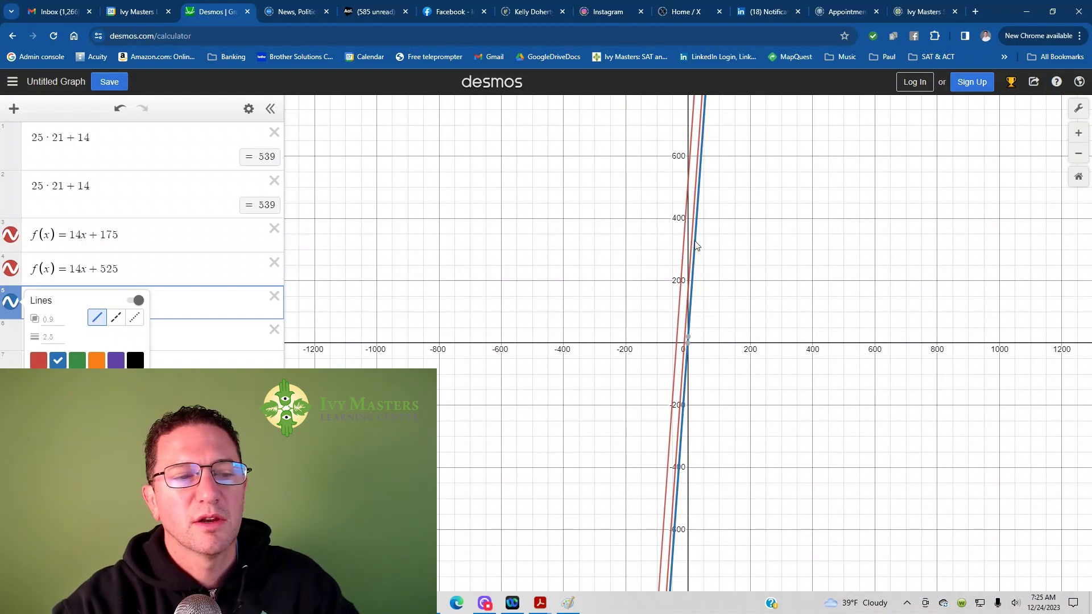
click(206, 314)
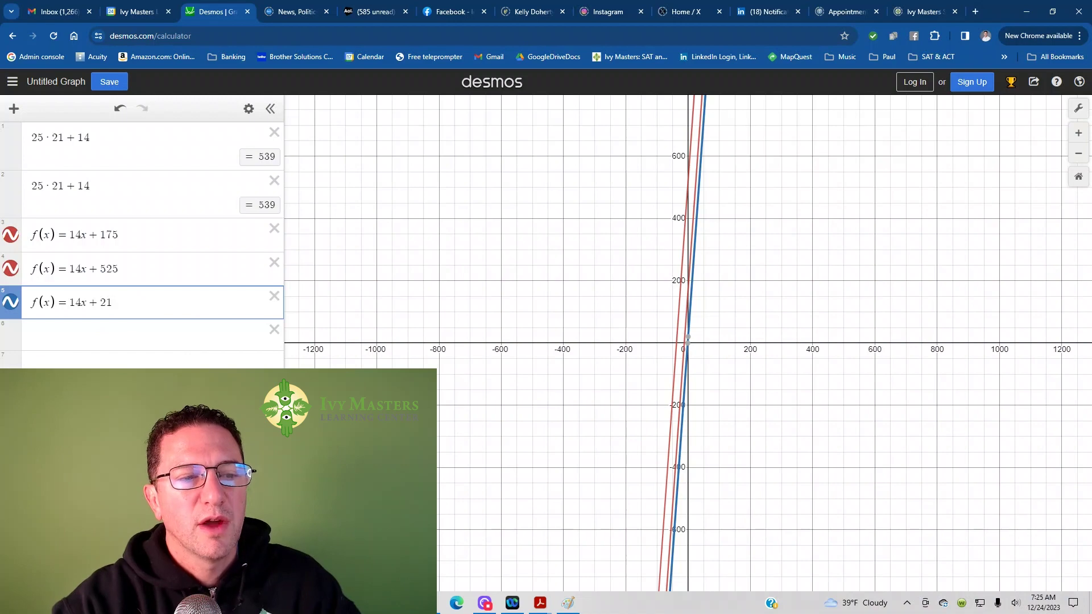
Start a new empty expression row, then glance at the Paint question and return to Desmos.
click(178, 347)
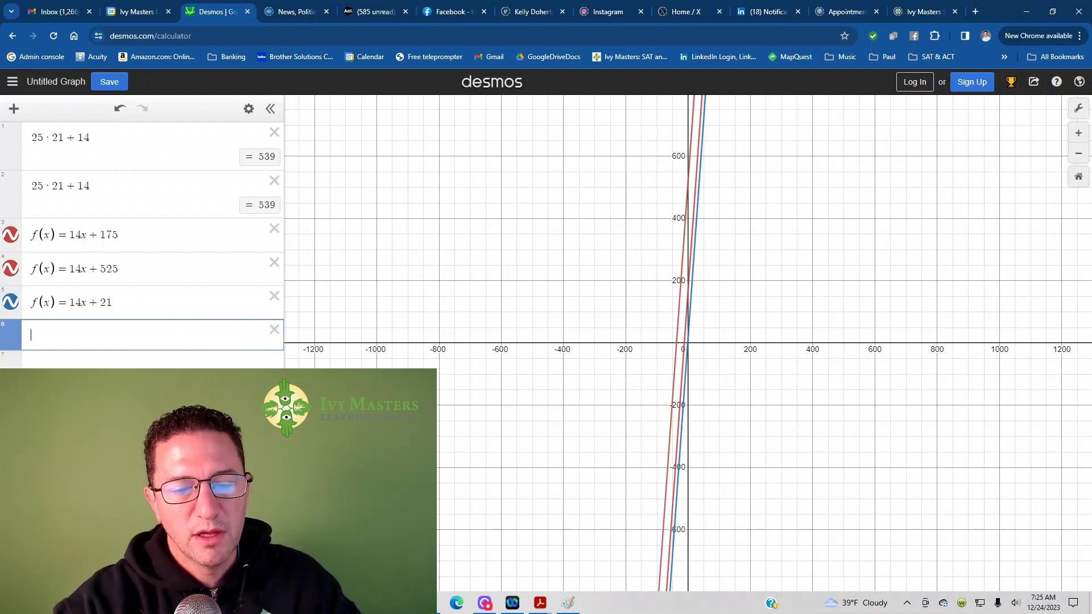
key(alt+Tab)
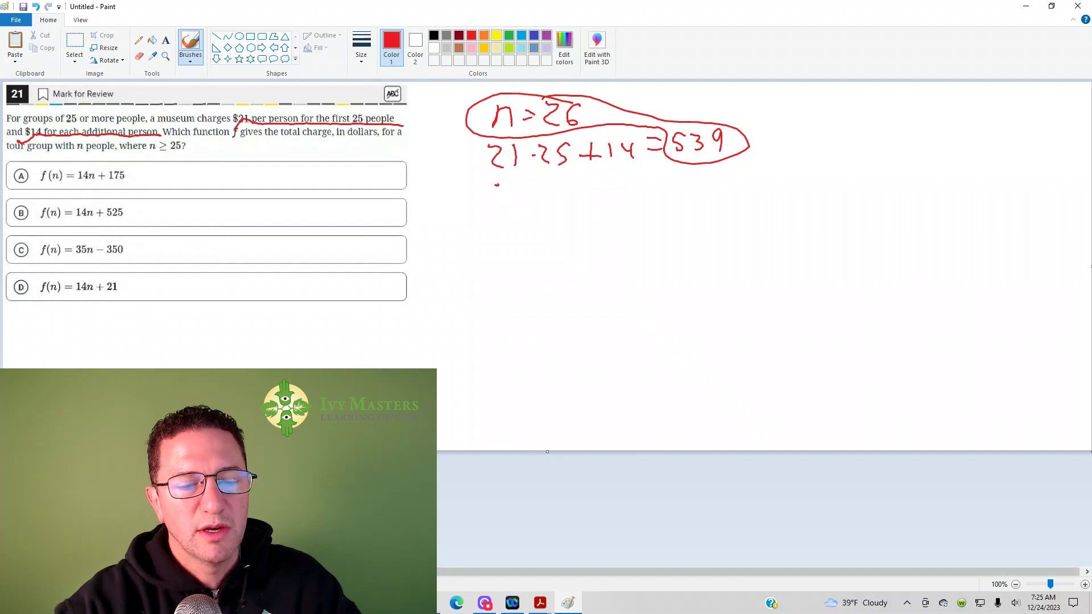
key(alt+Tab)
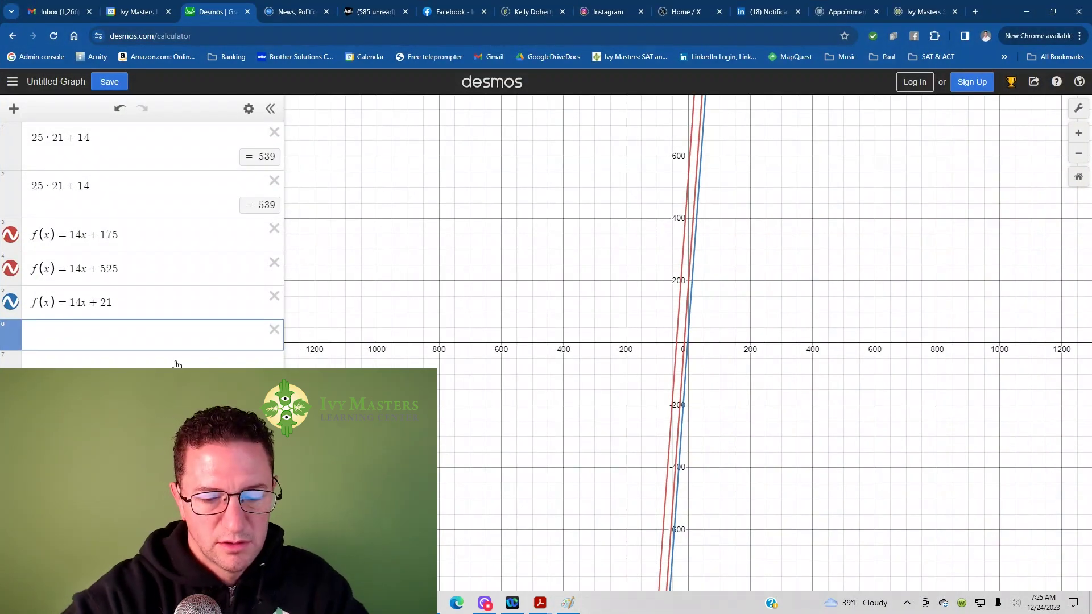
Graph f(x)=35x-350 in the new row, then delete it.
text(f(x)
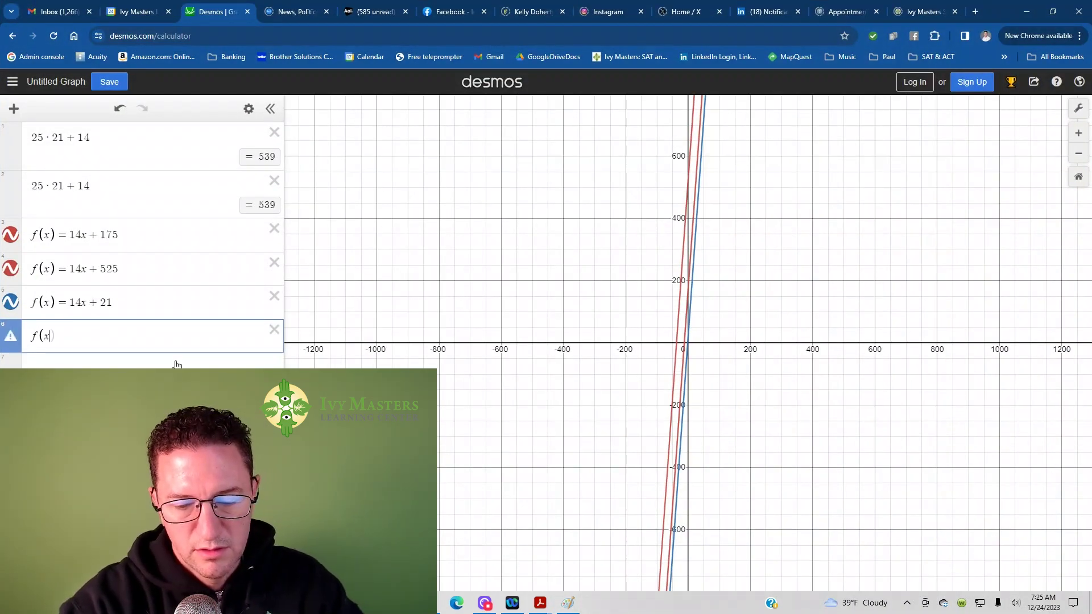
text()=3)
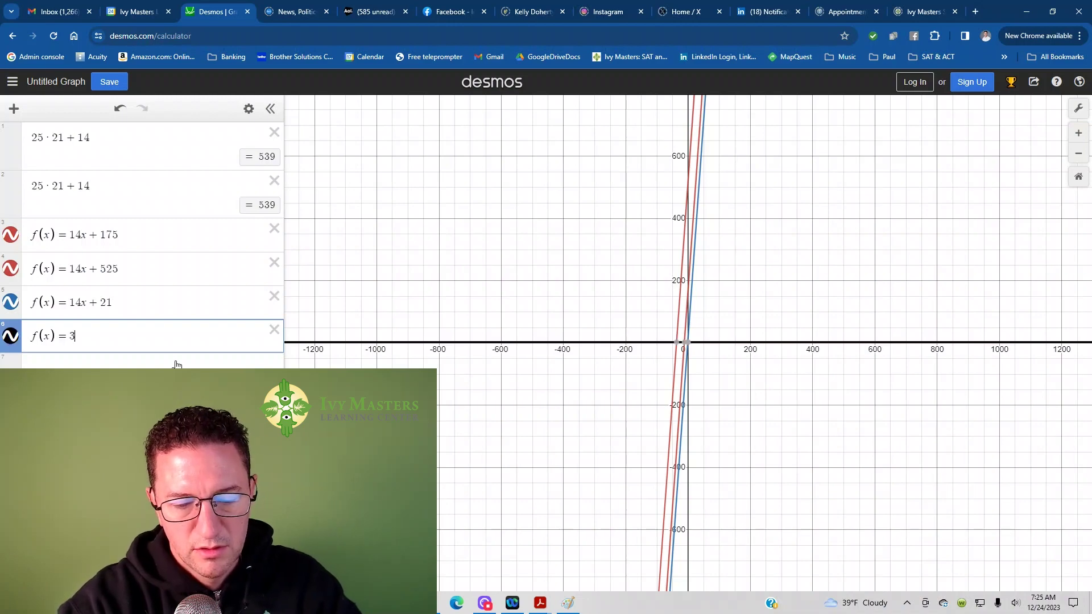
text(5x-)
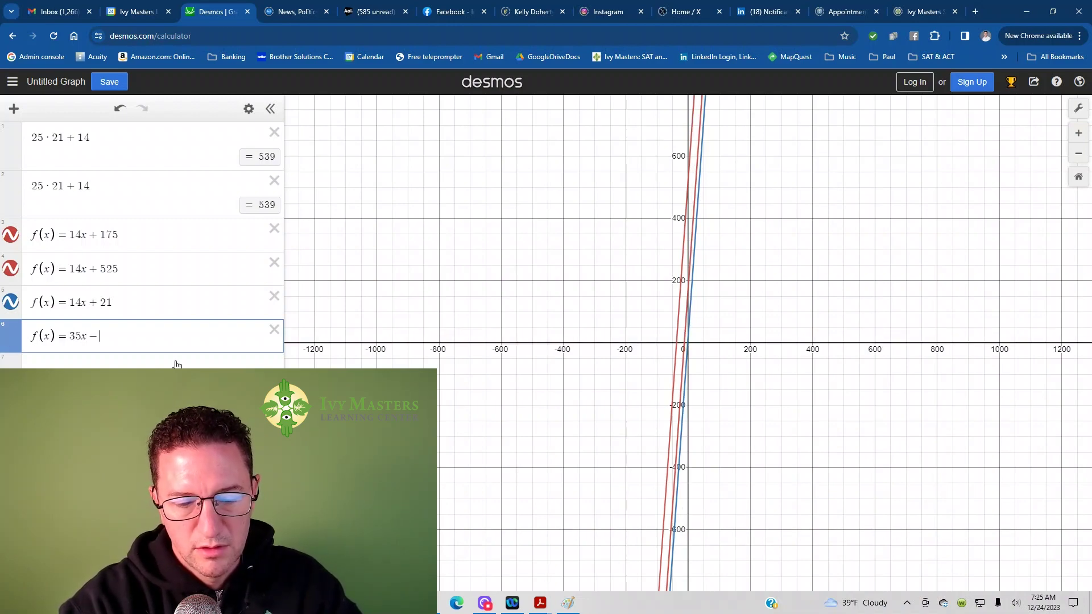
text(350)
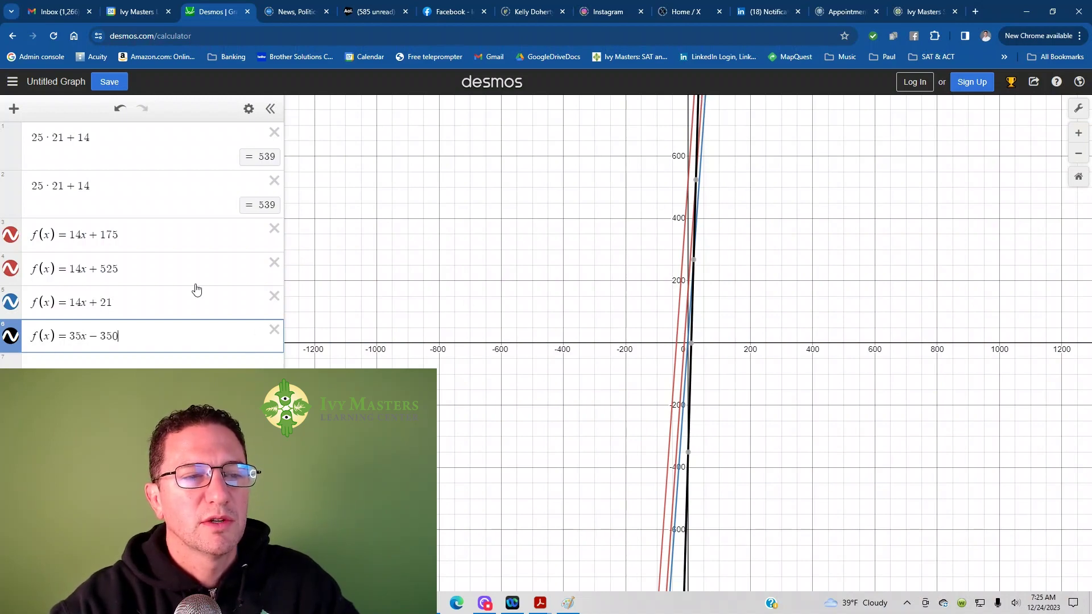
click(274, 330)
Delete the 14x+21 and 14x+525 lines, evaluate f(26) to get 539, then switch to Paint.
click(274, 296)
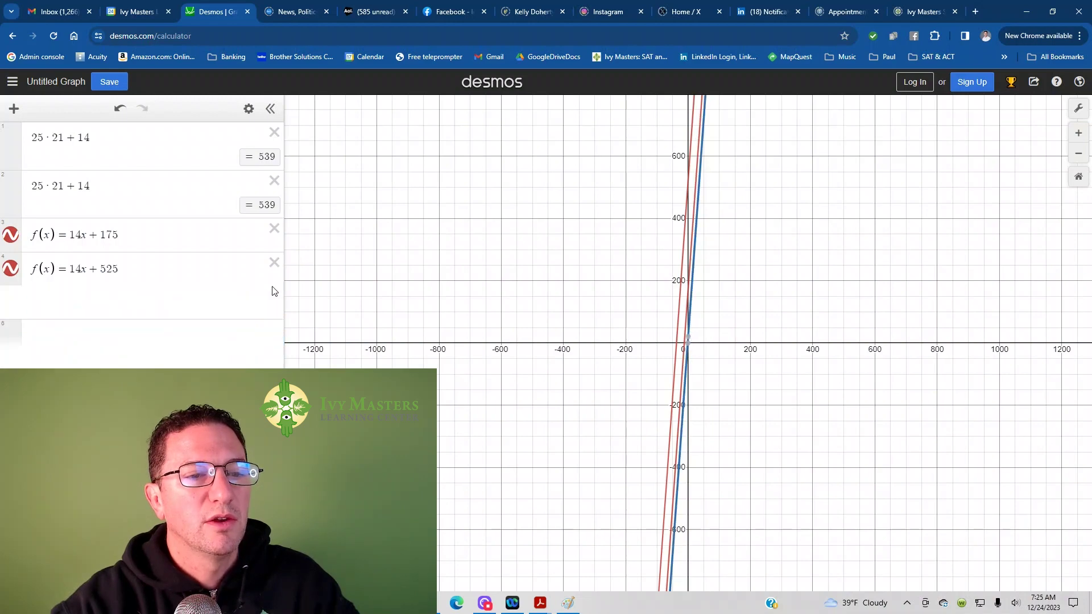
click(272, 264)
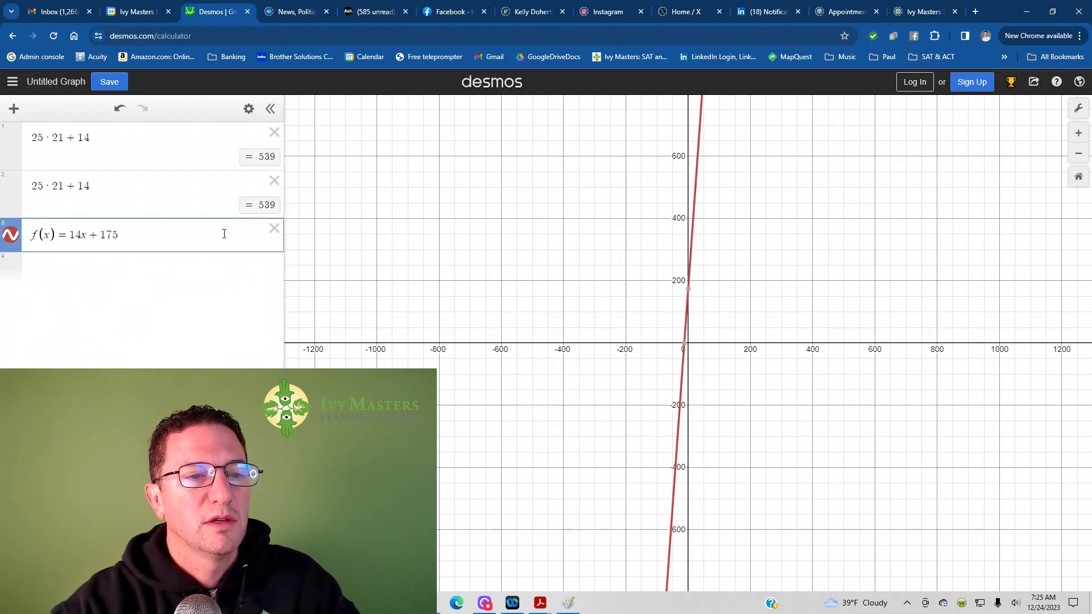
click(224, 270)
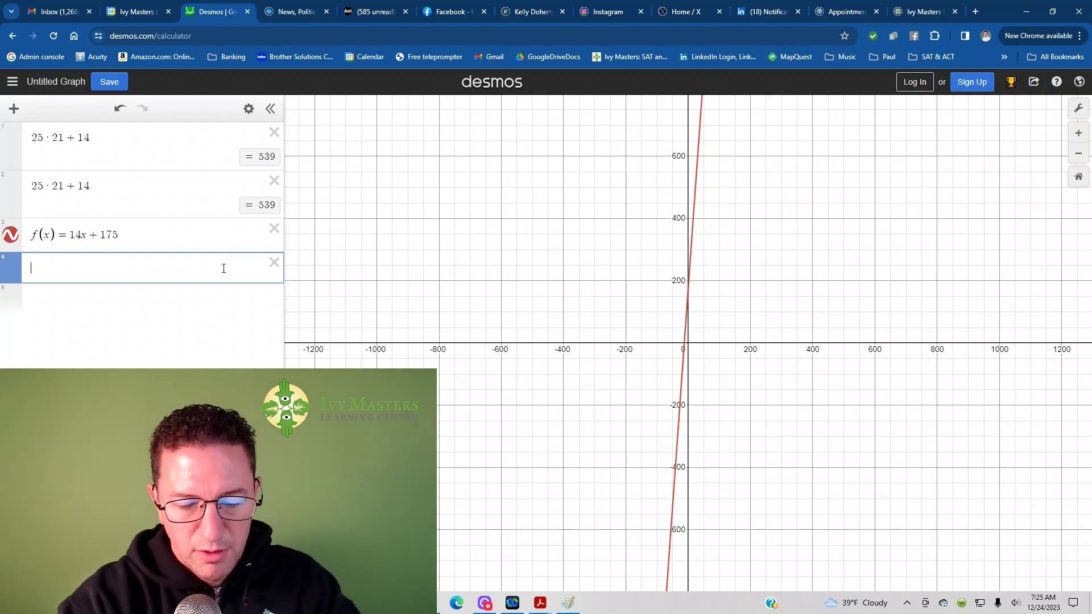
text(f)
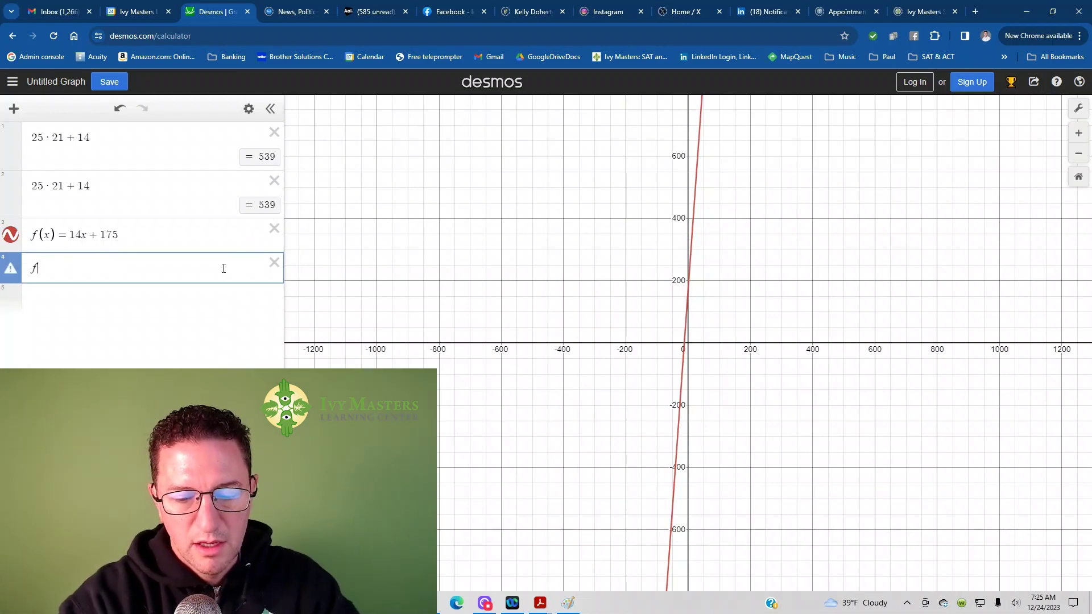
text((26)
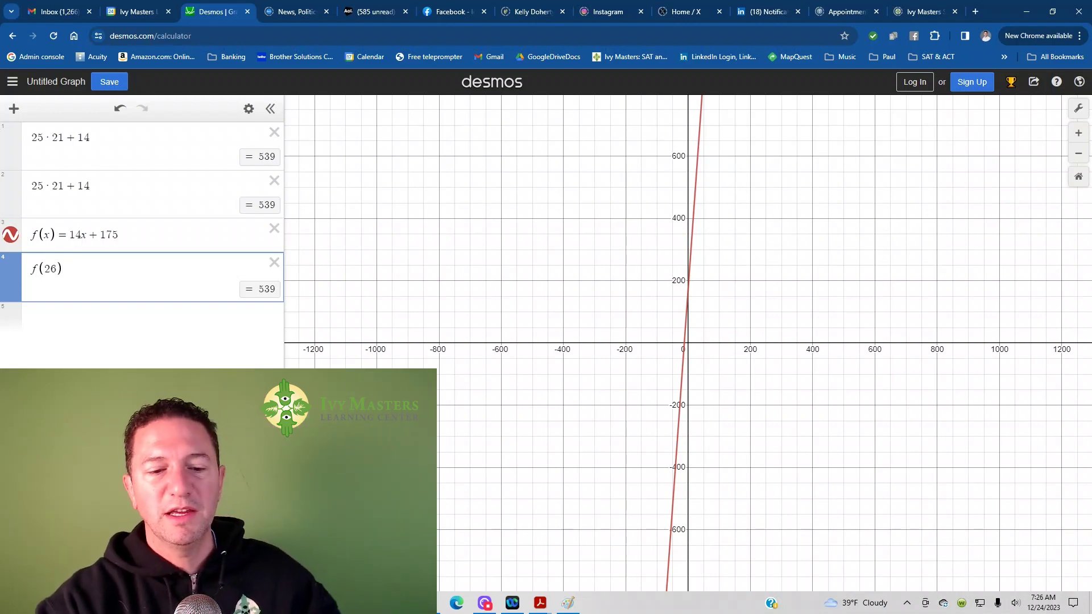
key(alt+Tab)
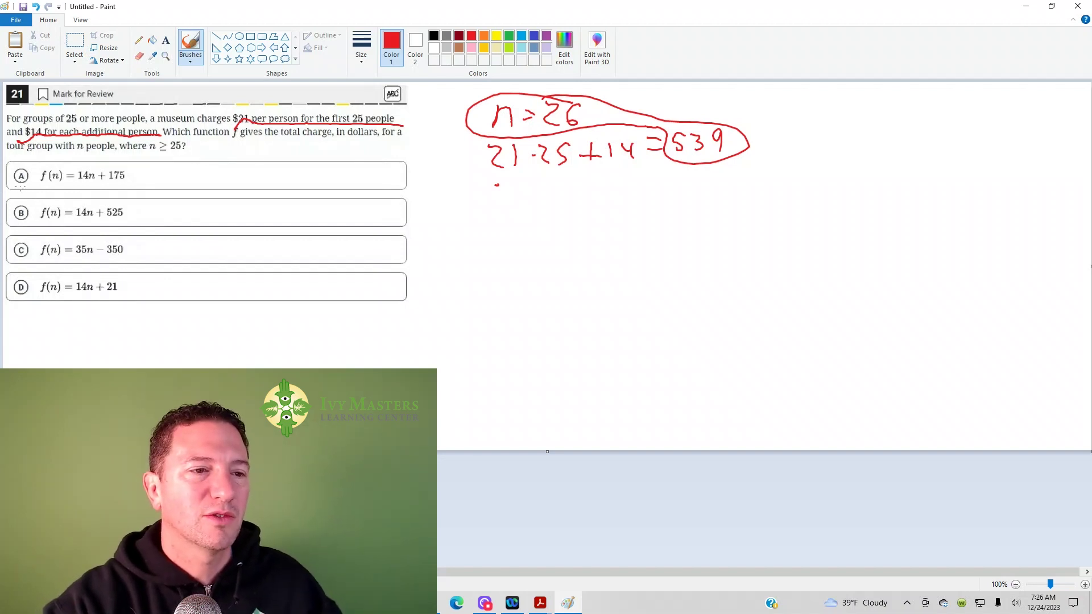
Draw a red loop around answer choice A, f(n) = 14n + 175.
mouse_move(32, 177)
mouse_down()
mouse_move(22, 161)
mouse_move(8, 178)
mouse_move(30, 192)
mouse_up()
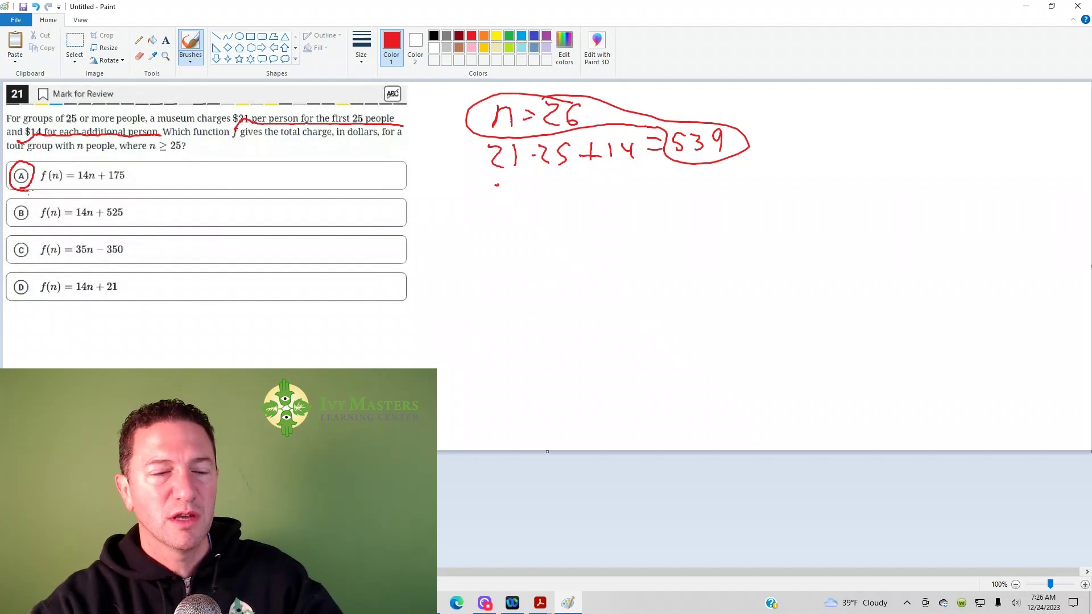